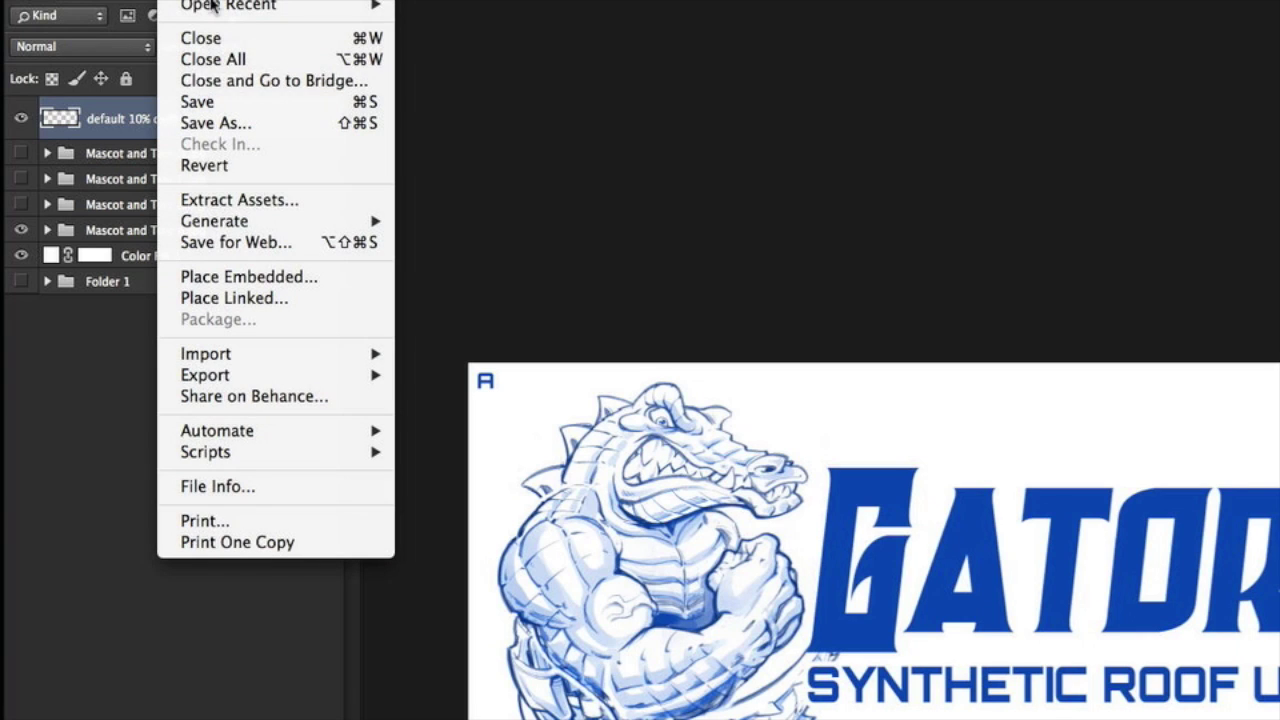
Turn on Generate > Image Assets for the Gator logo document
{"action": "mouse_move", "coordinate": [337, 220]}
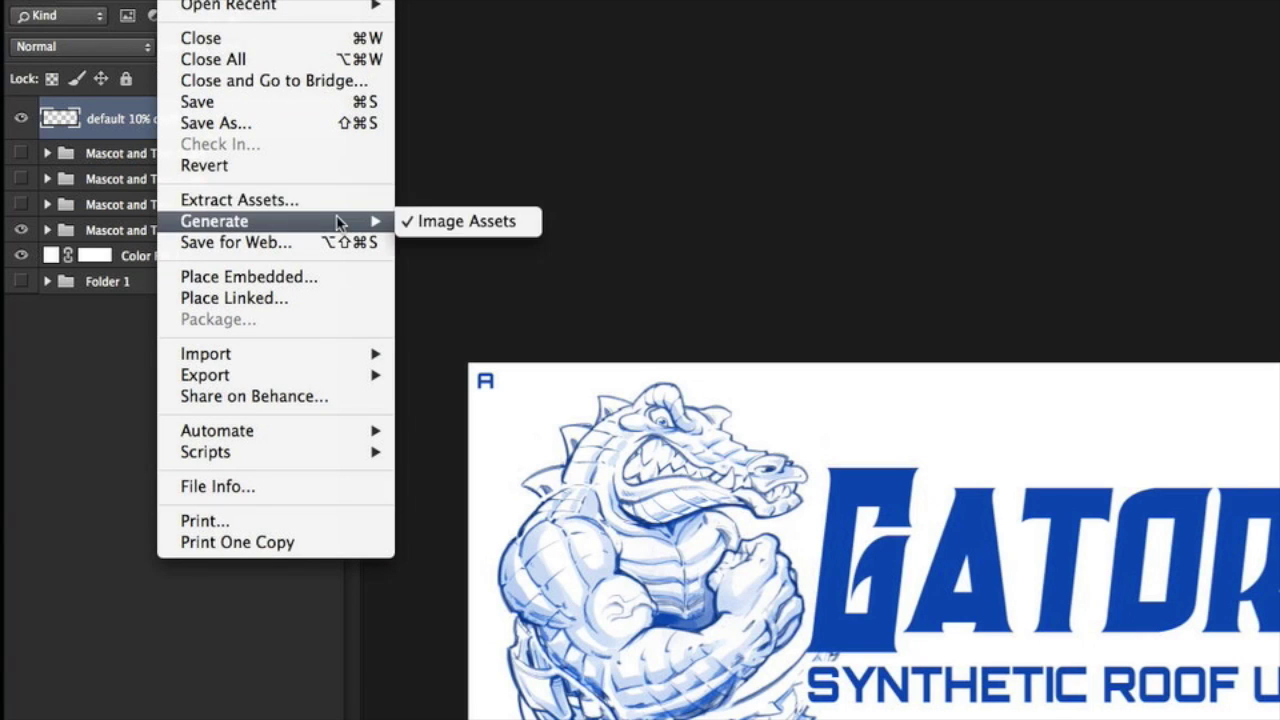
{"action": "left_click", "coordinate": [408, 221]}
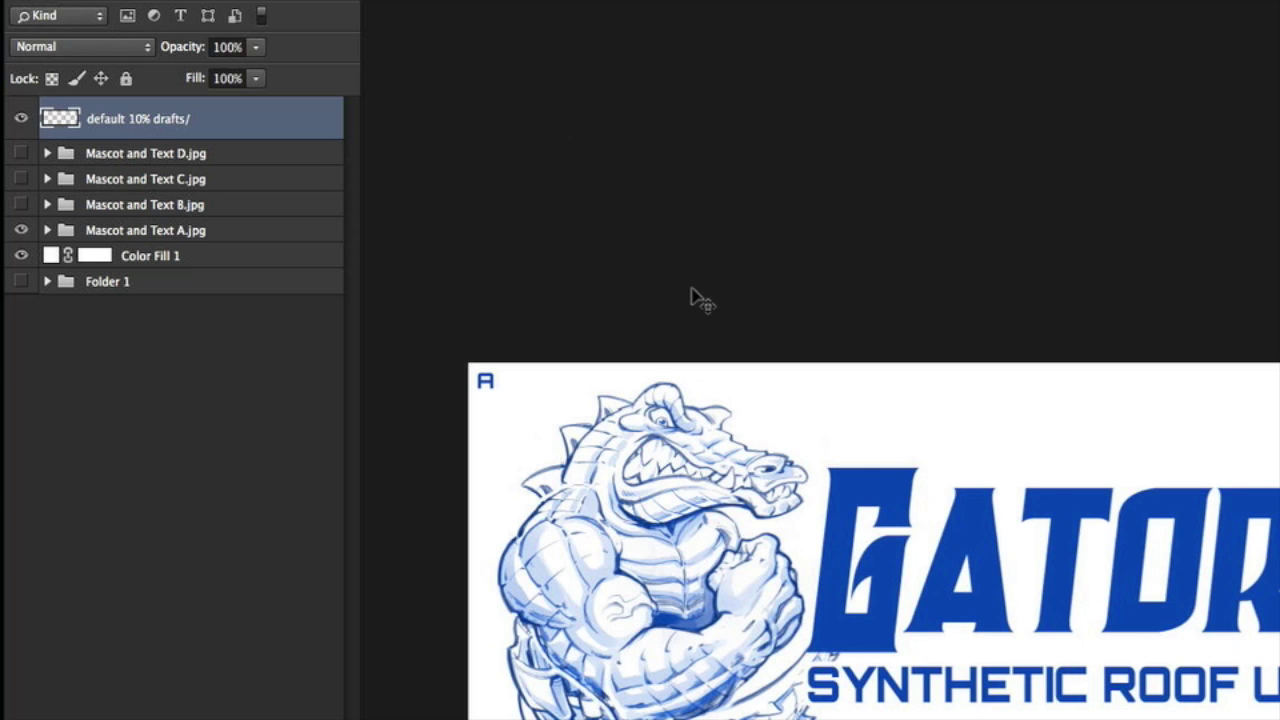
{"action": "key", "text": "ctrl+plus"}
{"action": "left_click_drag", "start_coordinate": [729, 434], "coordinate": [857, 449]}
{"action": "key", "text": "ctrl+minus"}
{"action": "left_click", "coordinate": [143, 234]}
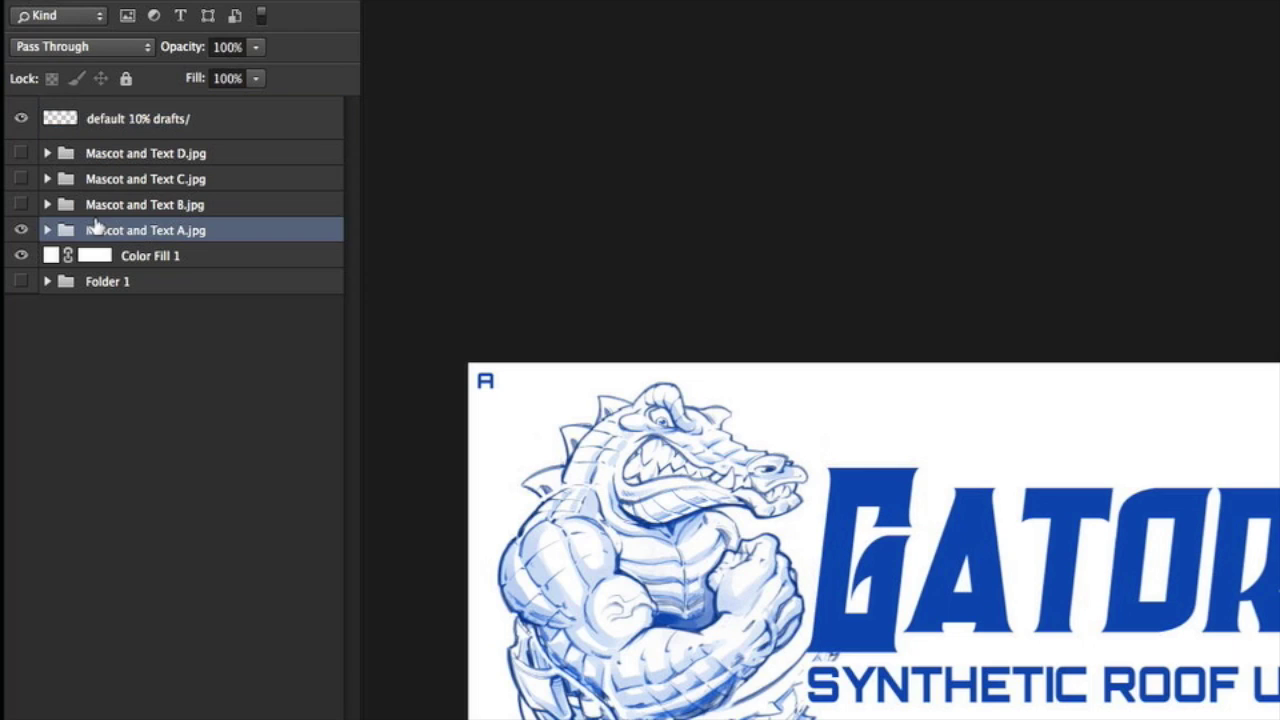
{"action": "left_click", "coordinate": [44, 231]}
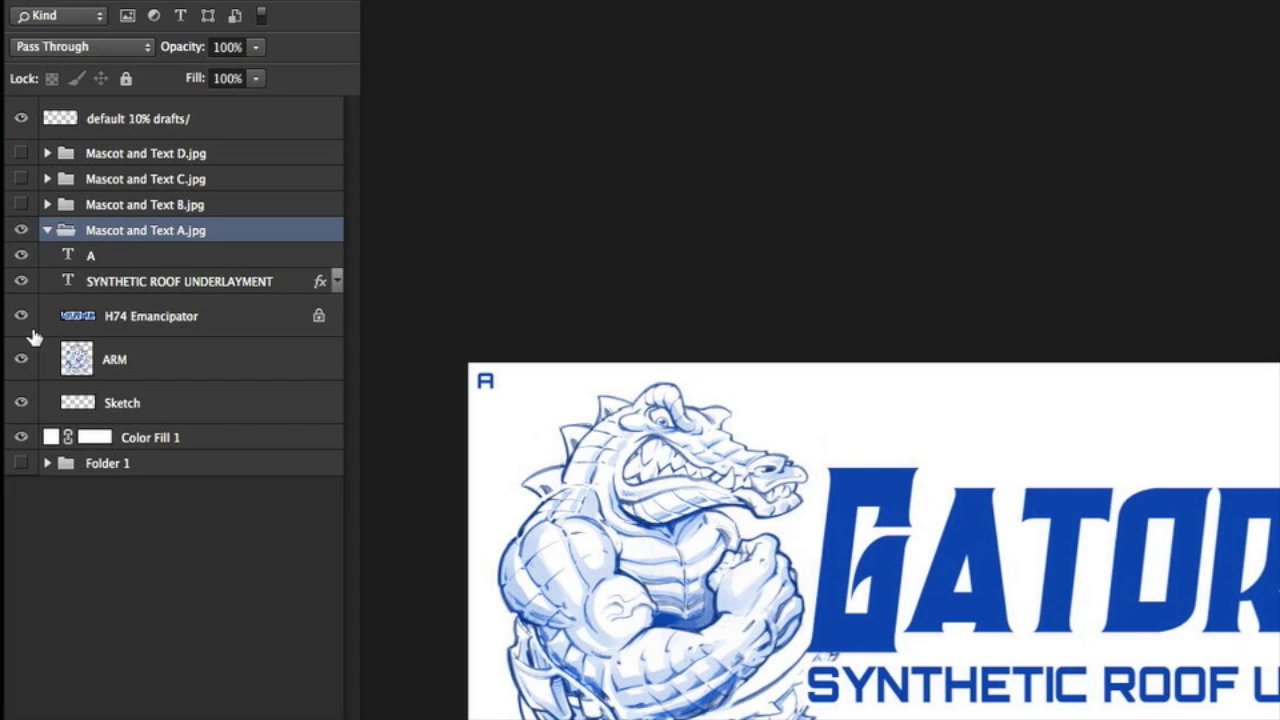
{"action": "left_click", "coordinate": [24, 360]}
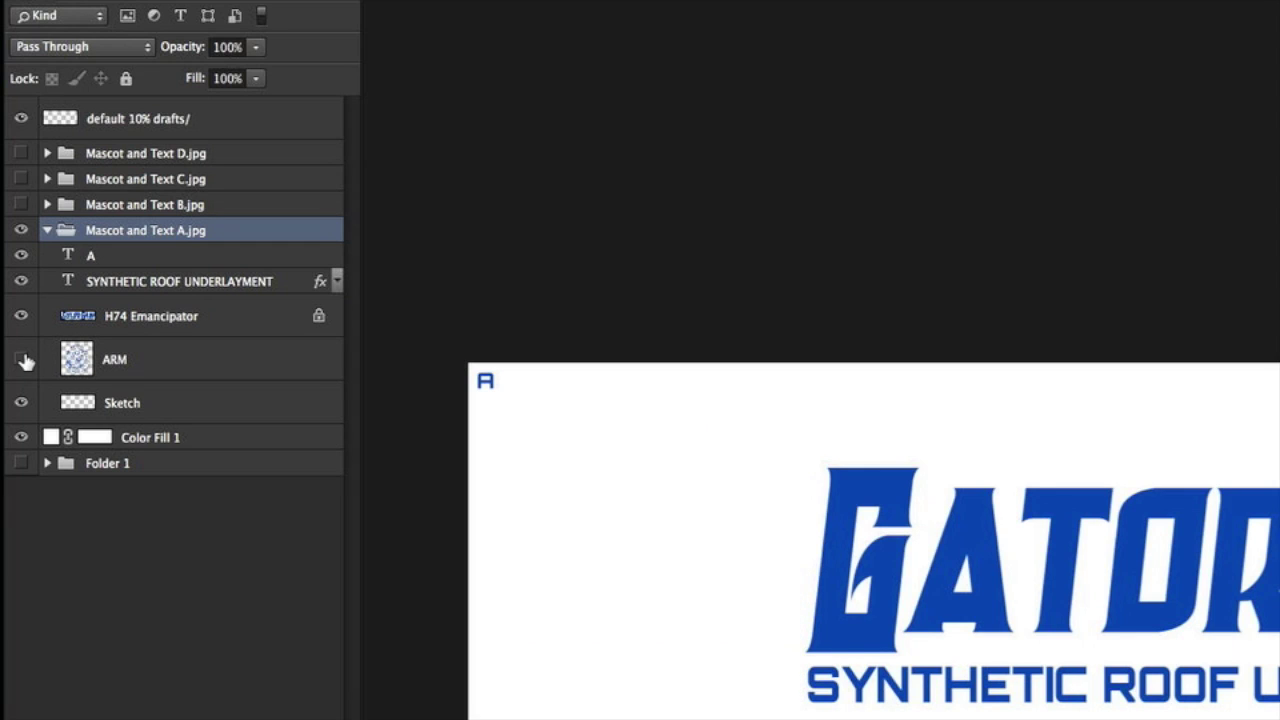
{"action": "left_click", "coordinate": [24, 360]}
{"action": "left_click", "coordinate": [20, 320]}
{"action": "left_click", "coordinate": [20, 318]}
{"action": "left_click", "coordinate": [21, 281]}
{"action": "left_click", "coordinate": [21, 281]}
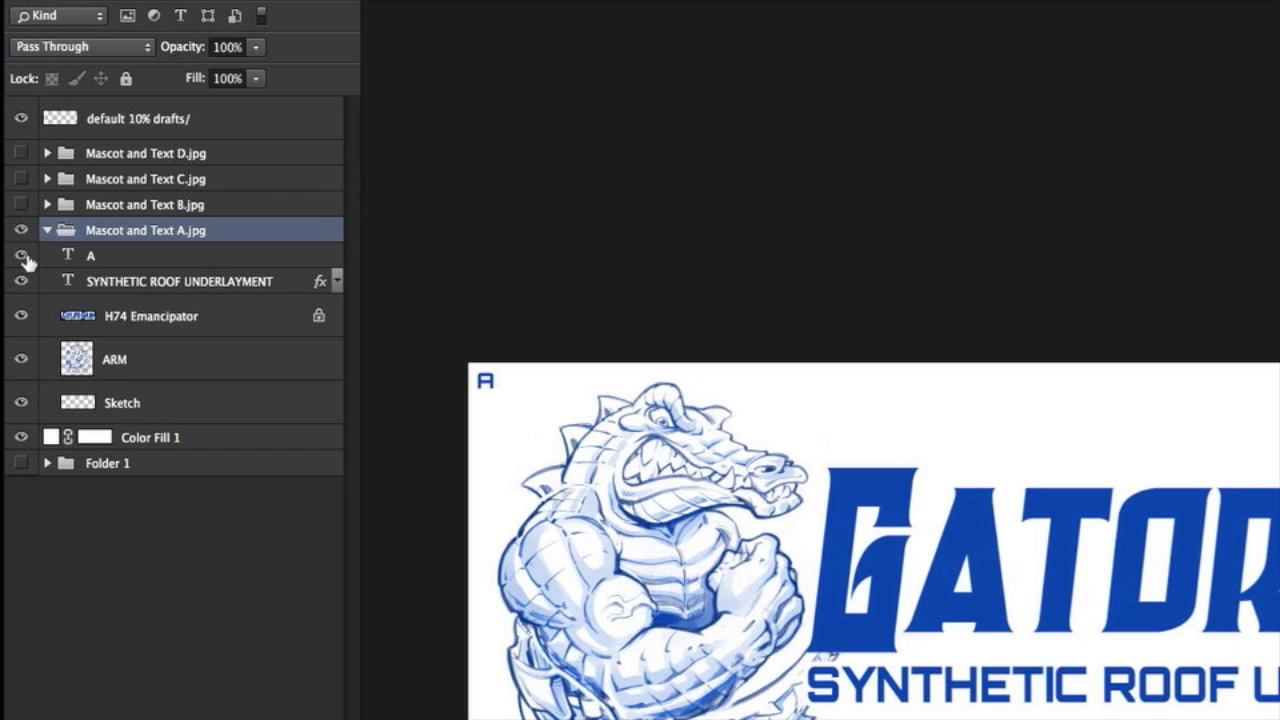
{"action": "left_click", "coordinate": [22, 256]}
{"action": "left_click", "coordinate": [22, 256]}
{"action": "left_click", "coordinate": [47, 231]}
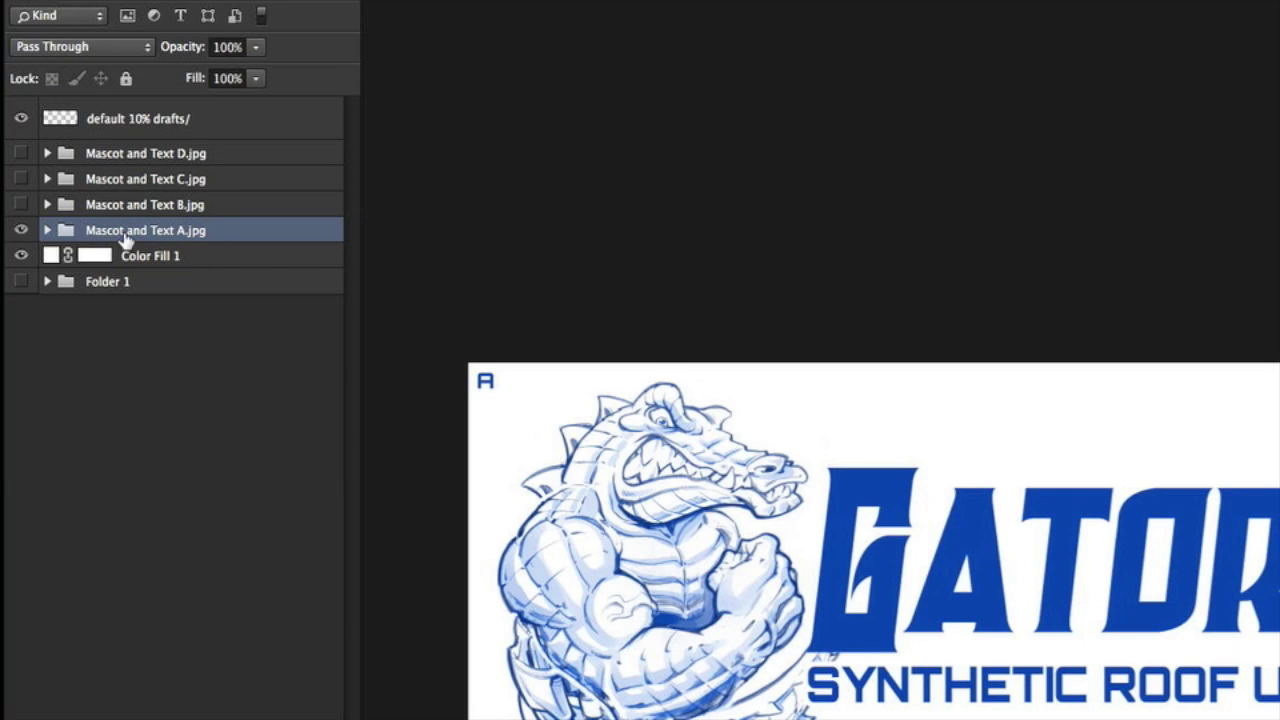
{"action": "left_click", "coordinate": [47, 231]}
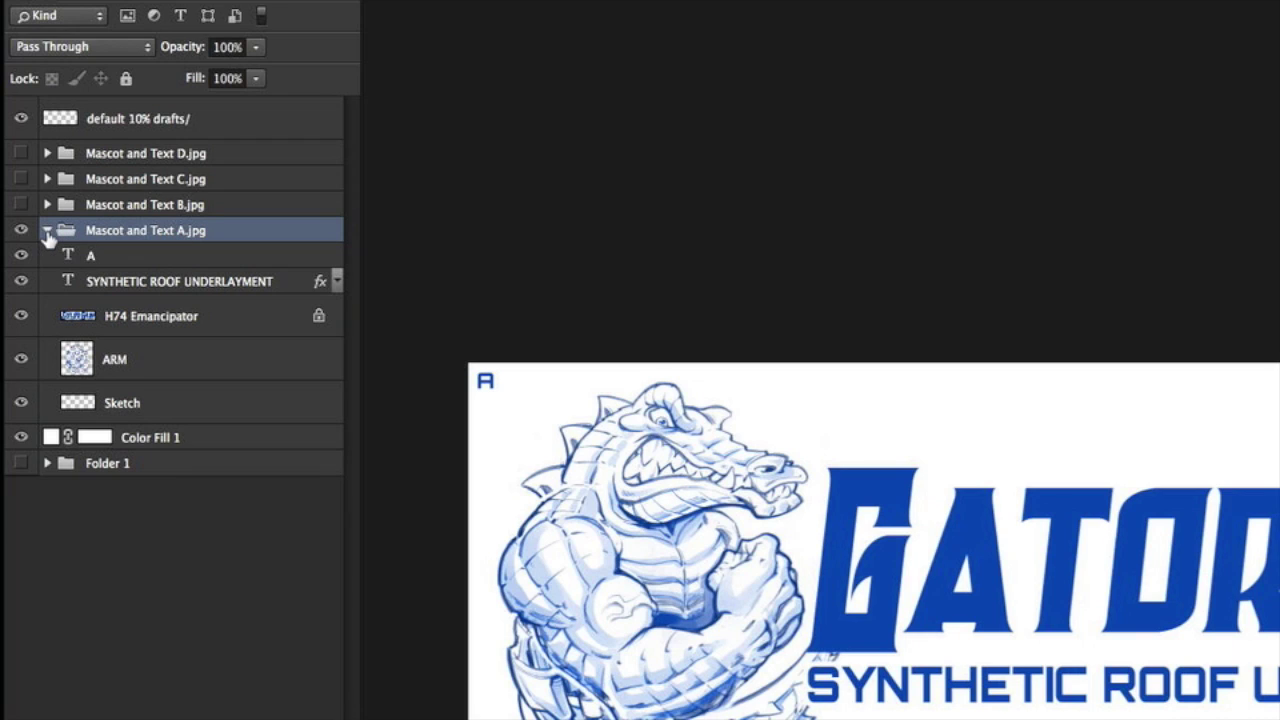
{"action": "left_click", "coordinate": [47, 231]}
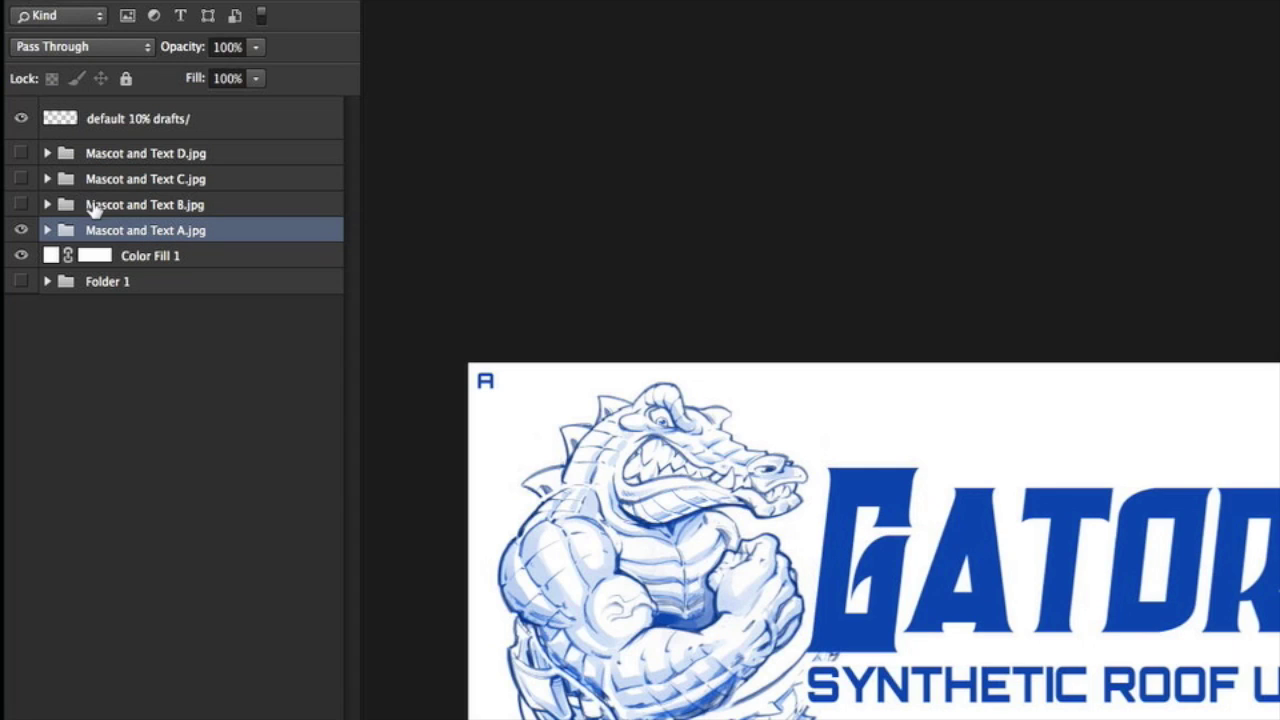
Hide logo version A, then show and hide versions B, C and D in turn
{"action": "left_click", "coordinate": [21, 231]}
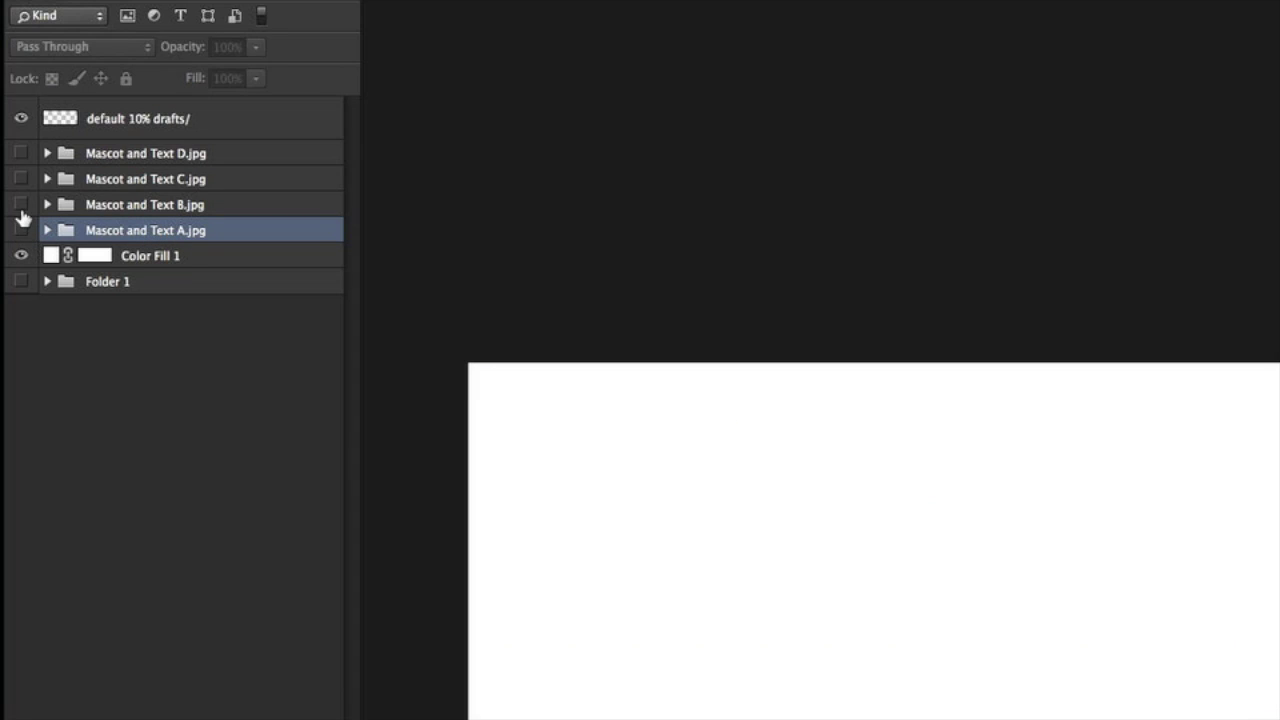
{"action": "left_click", "coordinate": [23, 206]}
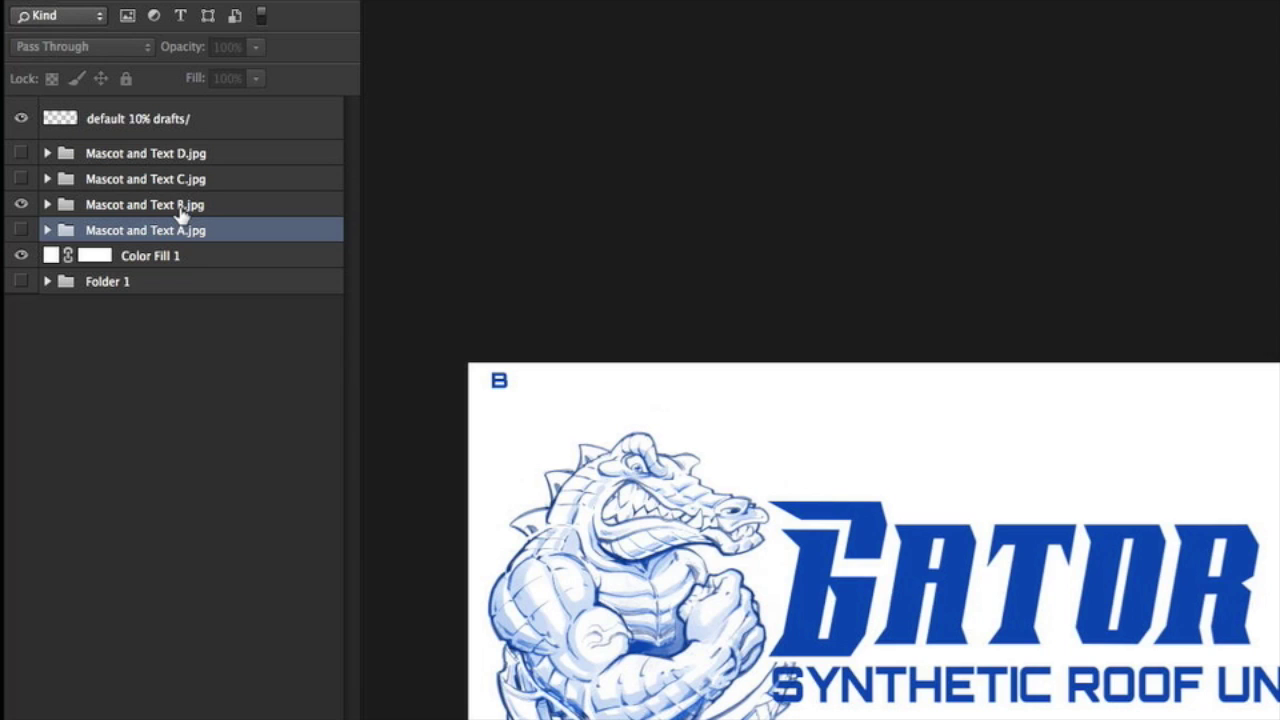
{"action": "left_click", "coordinate": [23, 206]}
{"action": "left_click", "coordinate": [22, 180]}
{"action": "left_click", "coordinate": [22, 180]}
{"action": "left_click", "coordinate": [22, 154]}
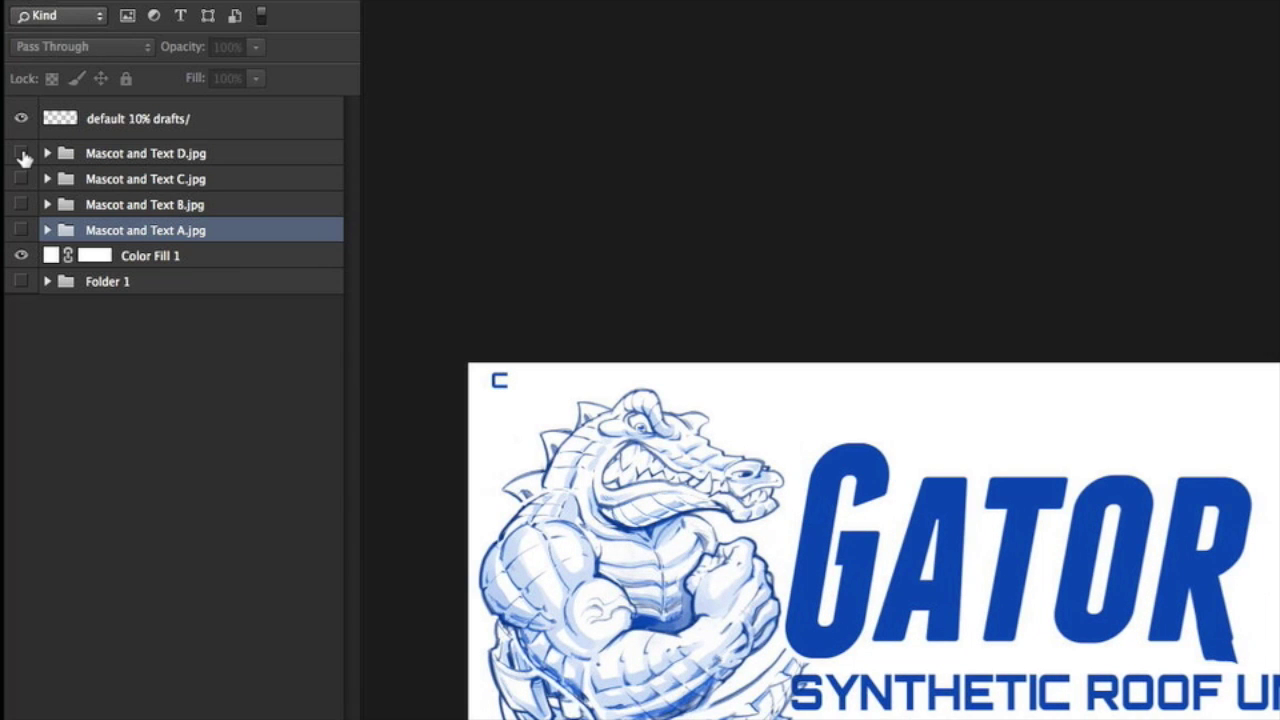
{"action": "left_click", "coordinate": [22, 154]}
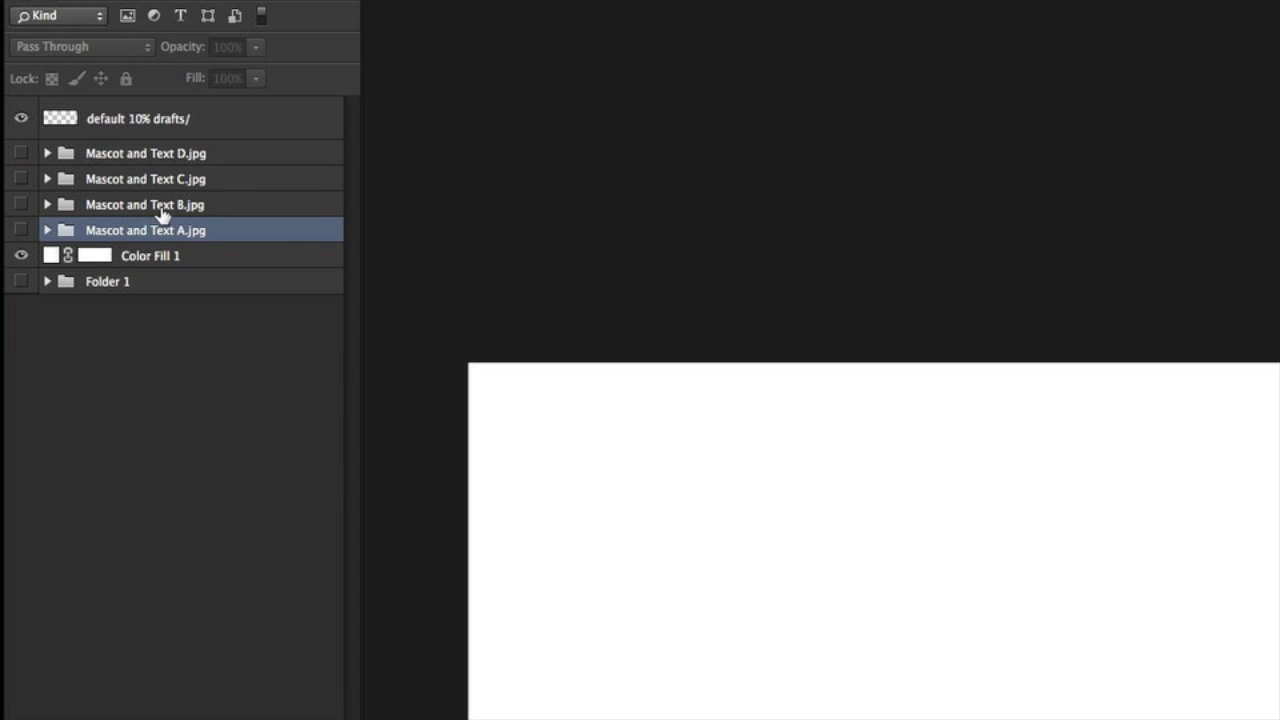
Recheck version B, hide it again, and select the 'default 10% drafts' layer
{"action": "left_click", "coordinate": [22, 206]}
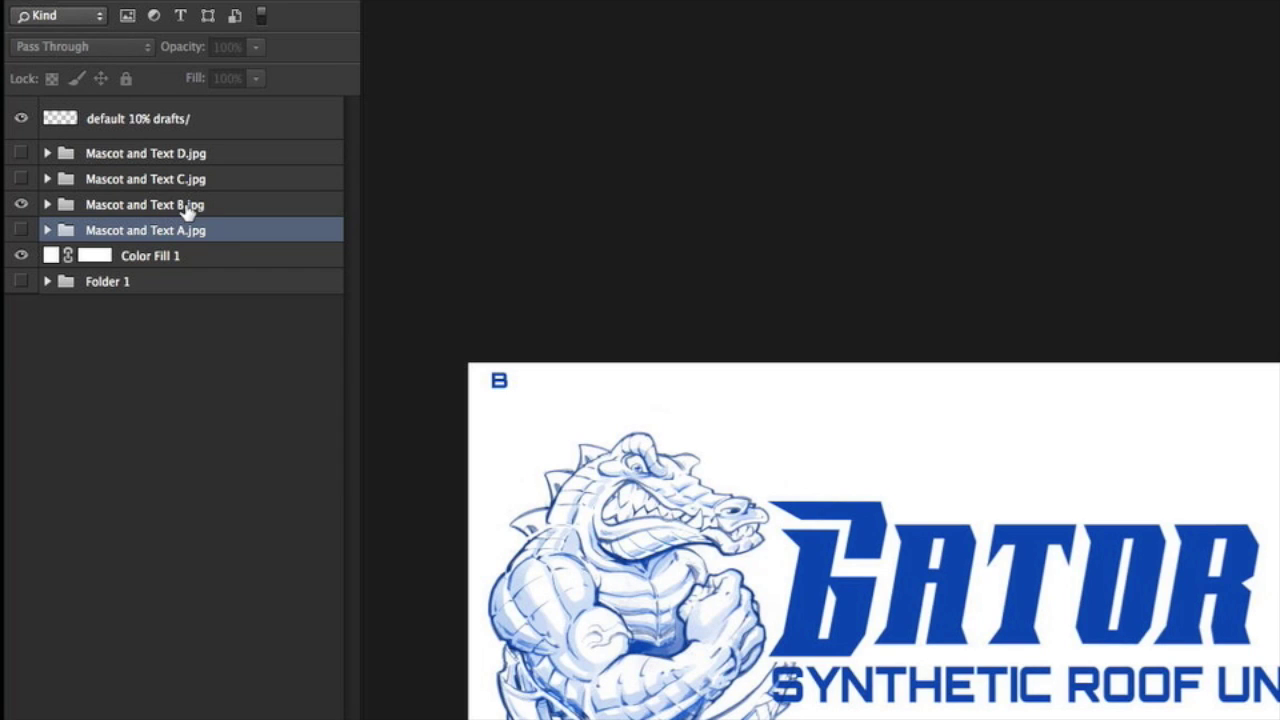
{"action": "left_click", "coordinate": [21, 205]}
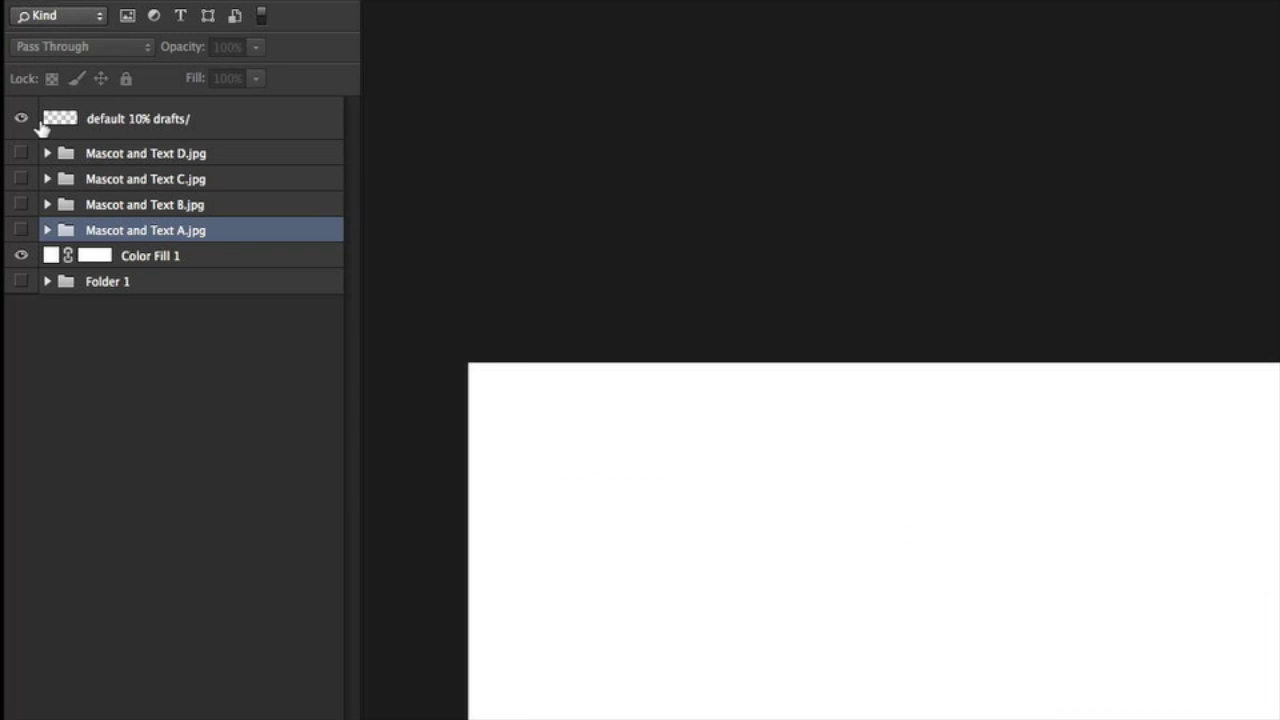
{"action": "key", "text": "super+comma"}
{"action": "left_click", "coordinate": [80, 120]}
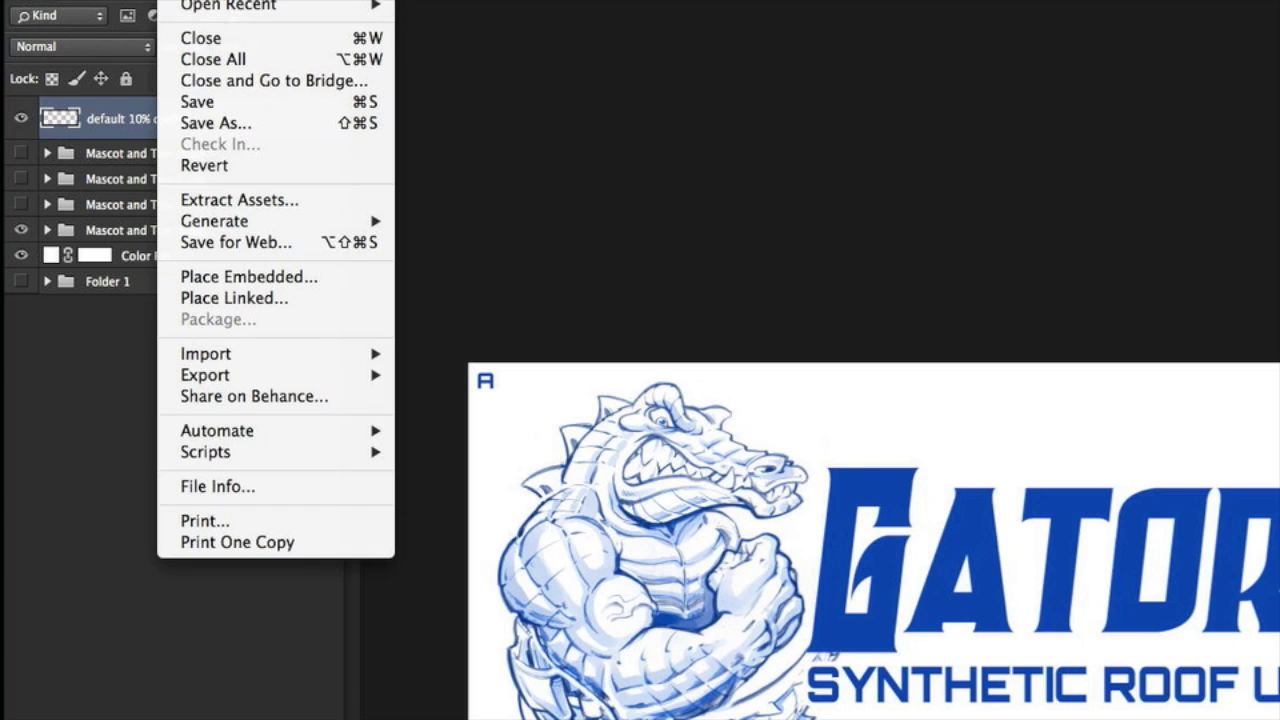
Toggle File > Generate > Image Assets again to regenerate the draft JPGs
{"action": "mouse_move", "coordinate": [288, 216]}
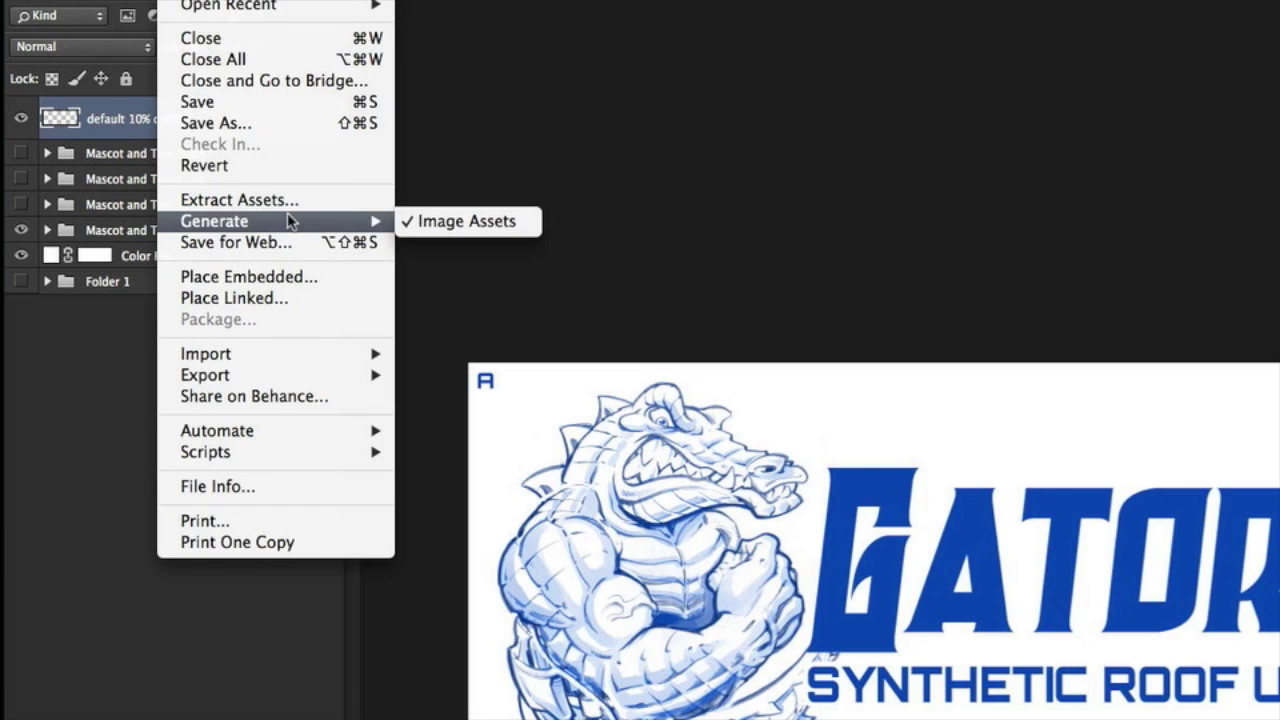
{"action": "left_click", "coordinate": [463, 222]}
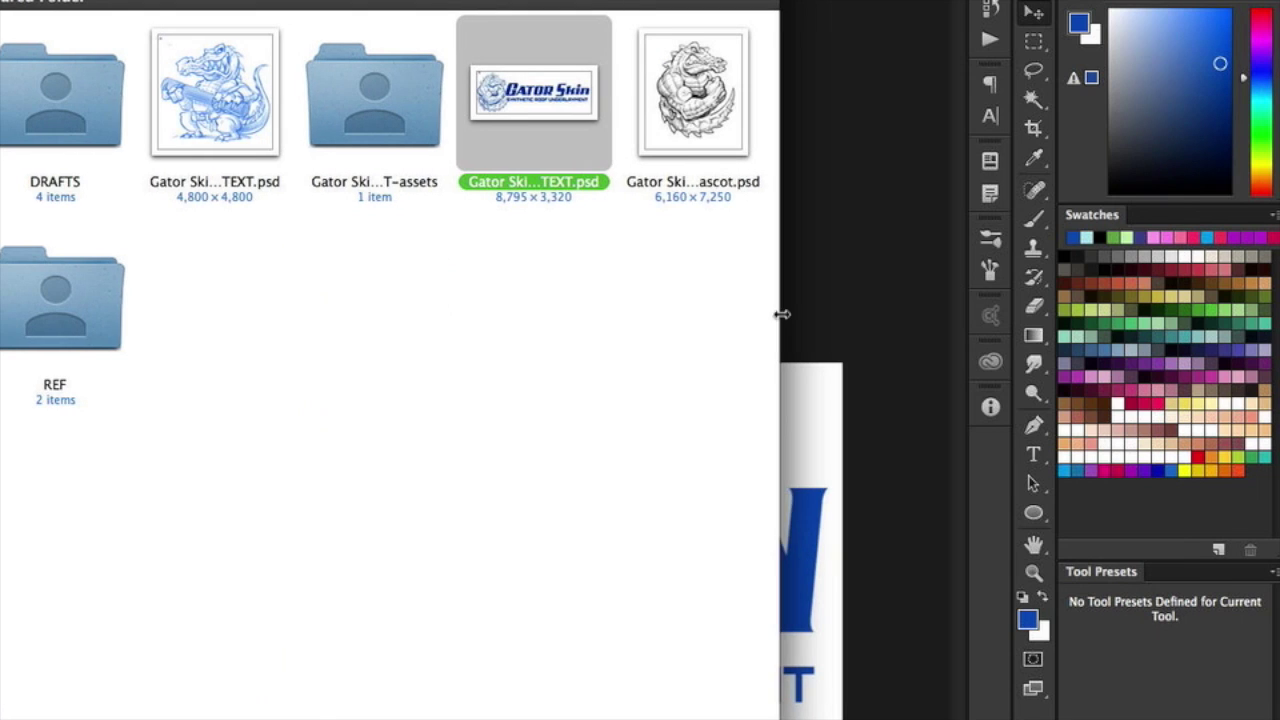
Widen the Finder window and open the generated assets folder's drafts subfolder
{"action": "left_click_drag", "start_coordinate": [782, 314], "coordinate": [891, 314]}
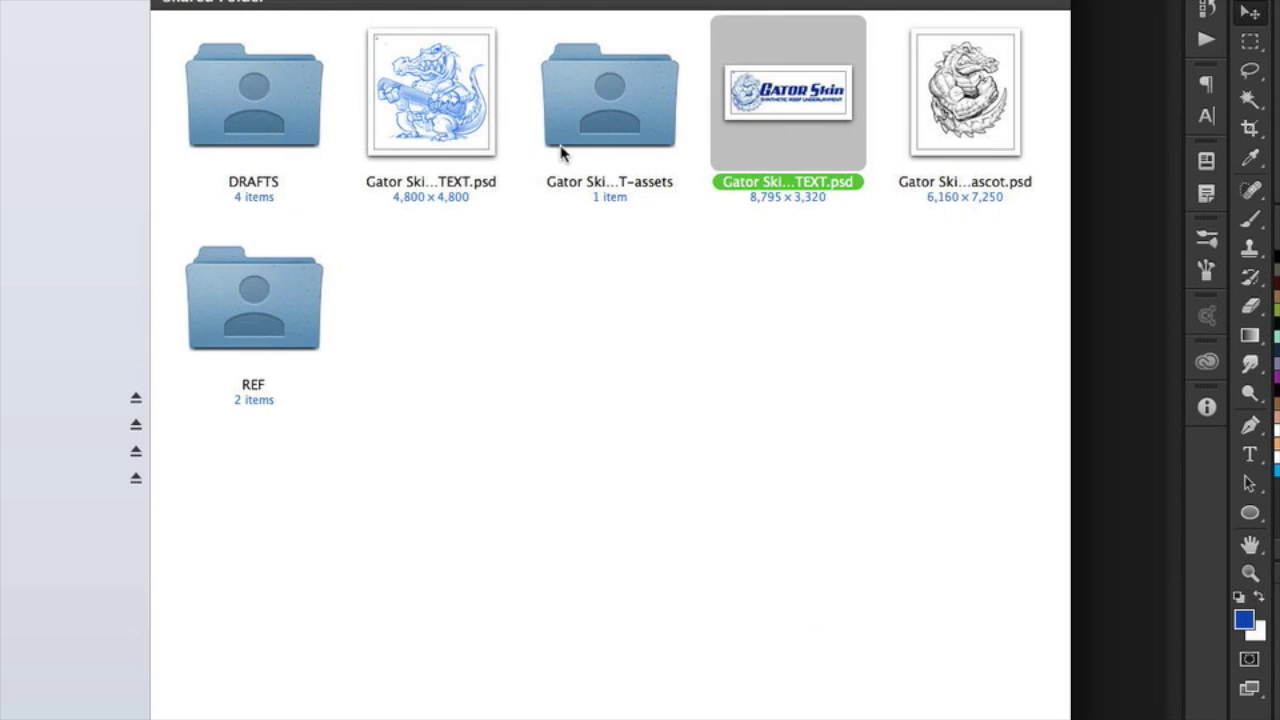
{"action": "double_click", "coordinate": [584, 115]}
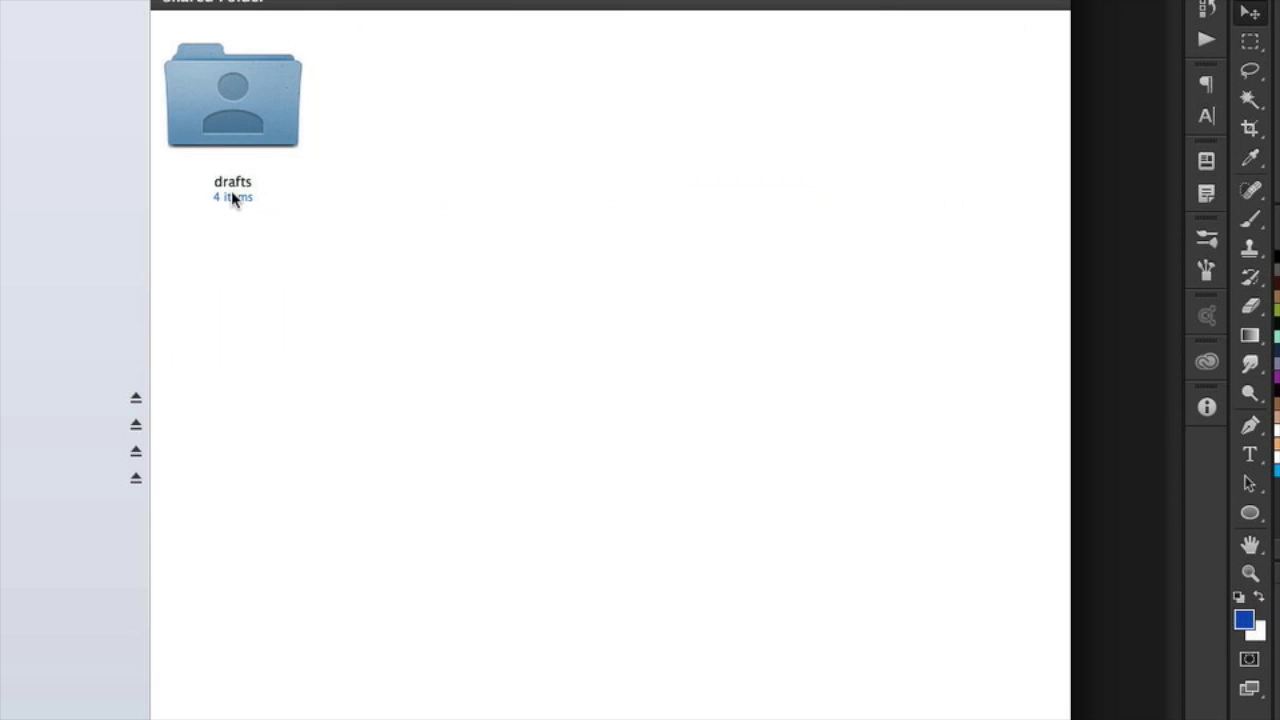
{"action": "double_click", "coordinate": [251, 133]}
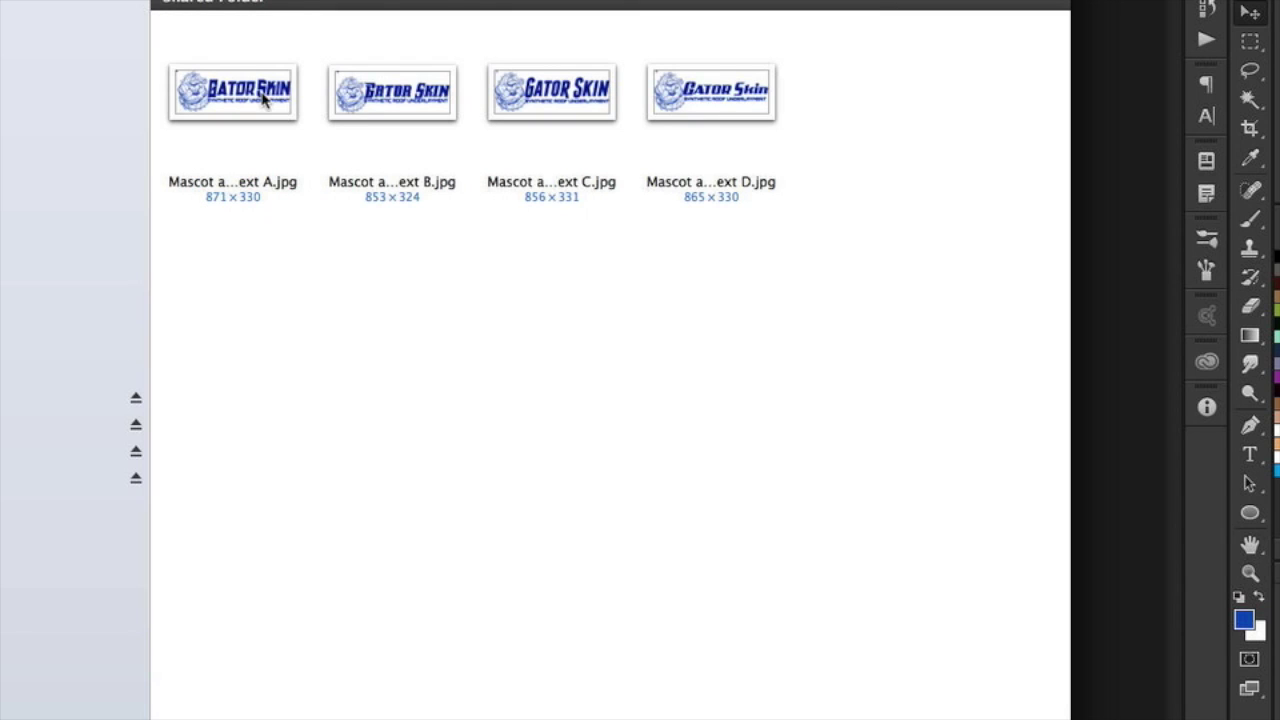
Quick Look the Mascot and Text A, B and C drafts, then close the preview and Finder window
{"action": "left_click", "coordinate": [263, 97]}
{"action": "key", "text": "space"}
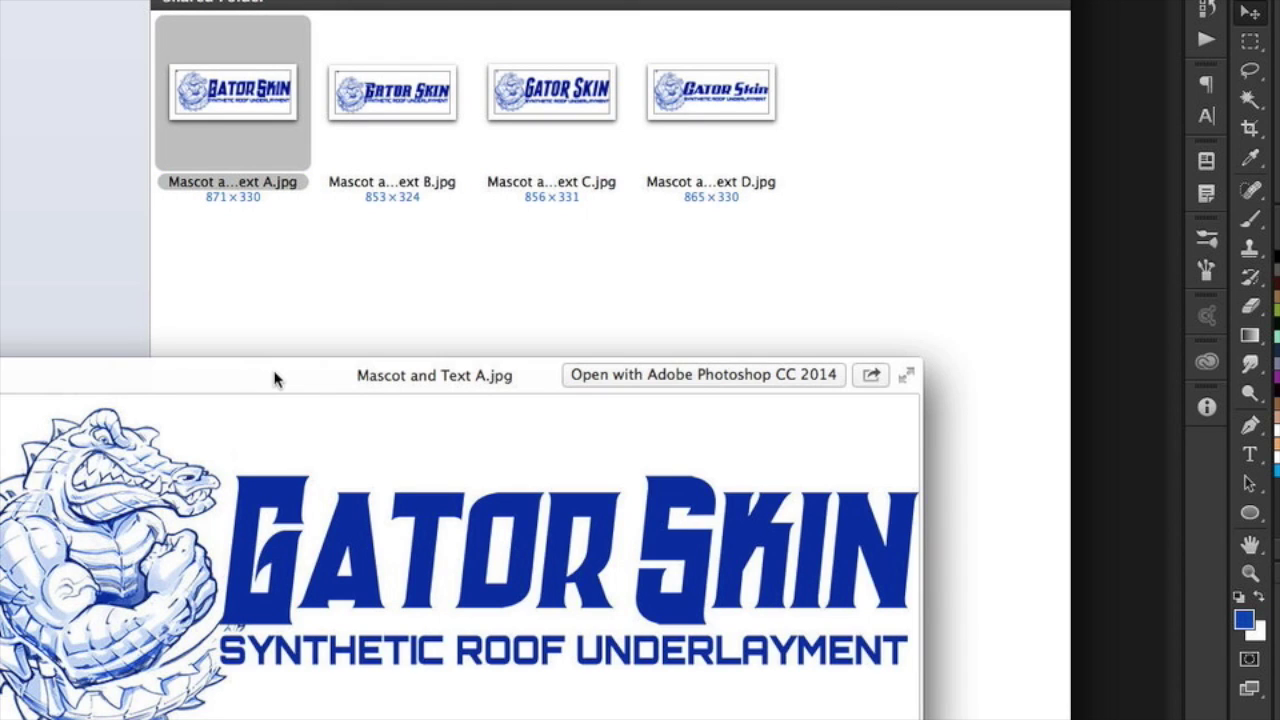
{"action": "key", "text": "Right"}
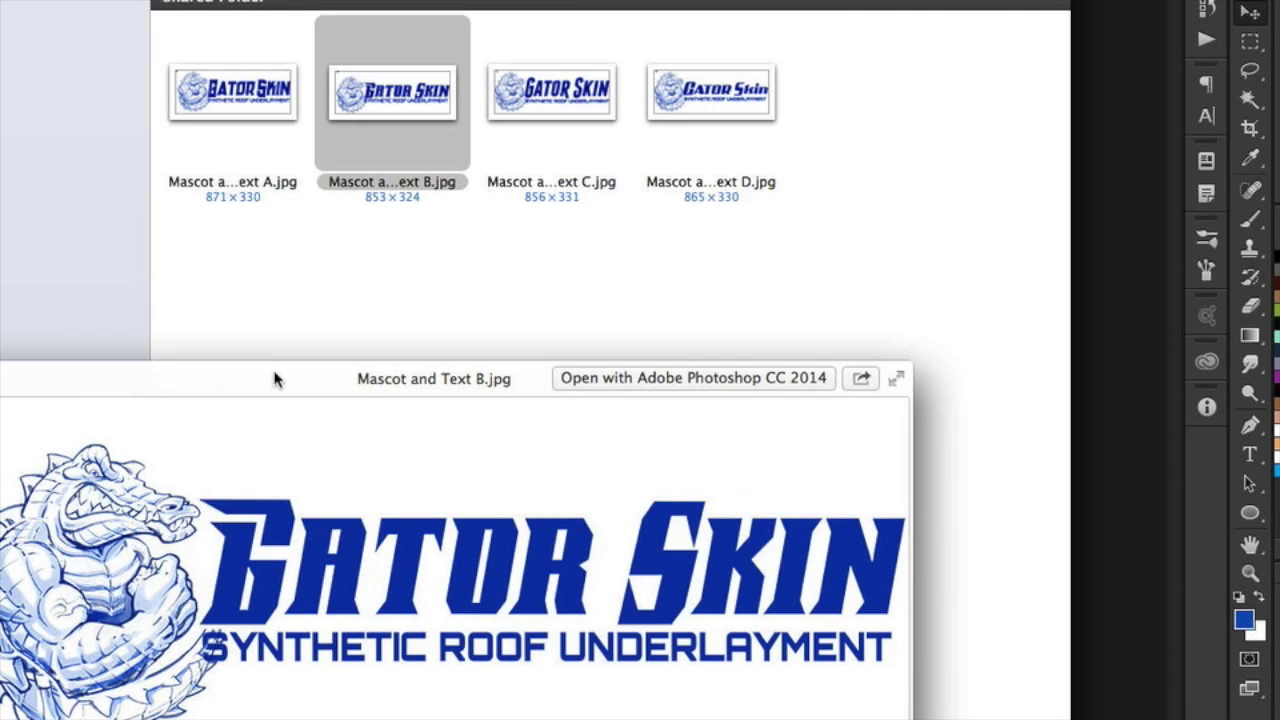
{"action": "key", "text": "Right"}
{"action": "key", "text": "Right"}
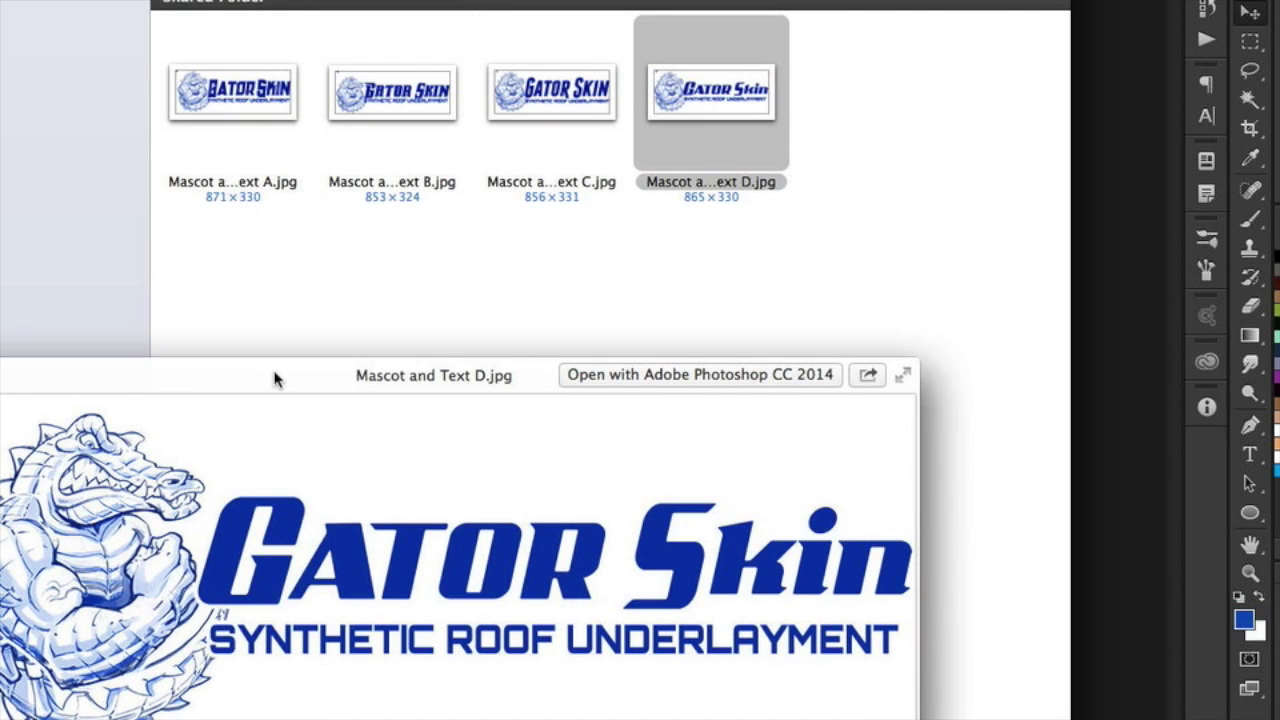
{"action": "key", "text": "Left"}
{"action": "key", "text": "Left"}
{"action": "key", "text": "Left"}
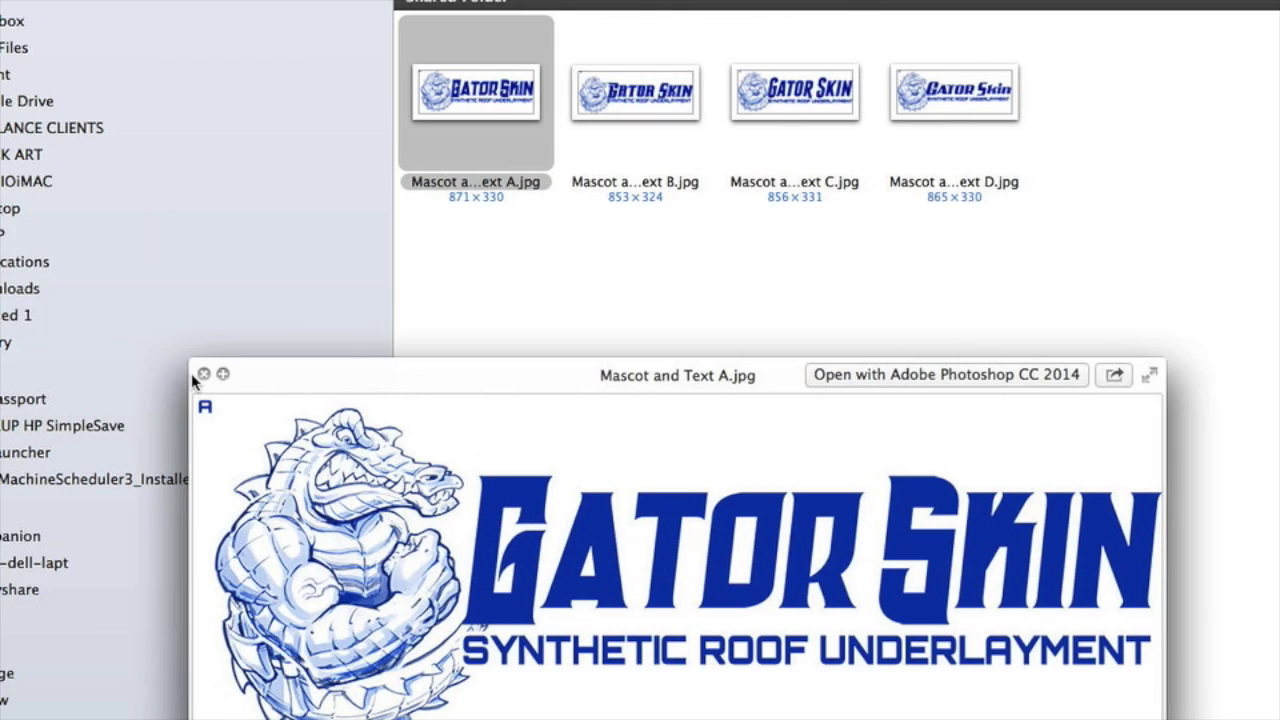
{"action": "left_click", "coordinate": [198, 372]}
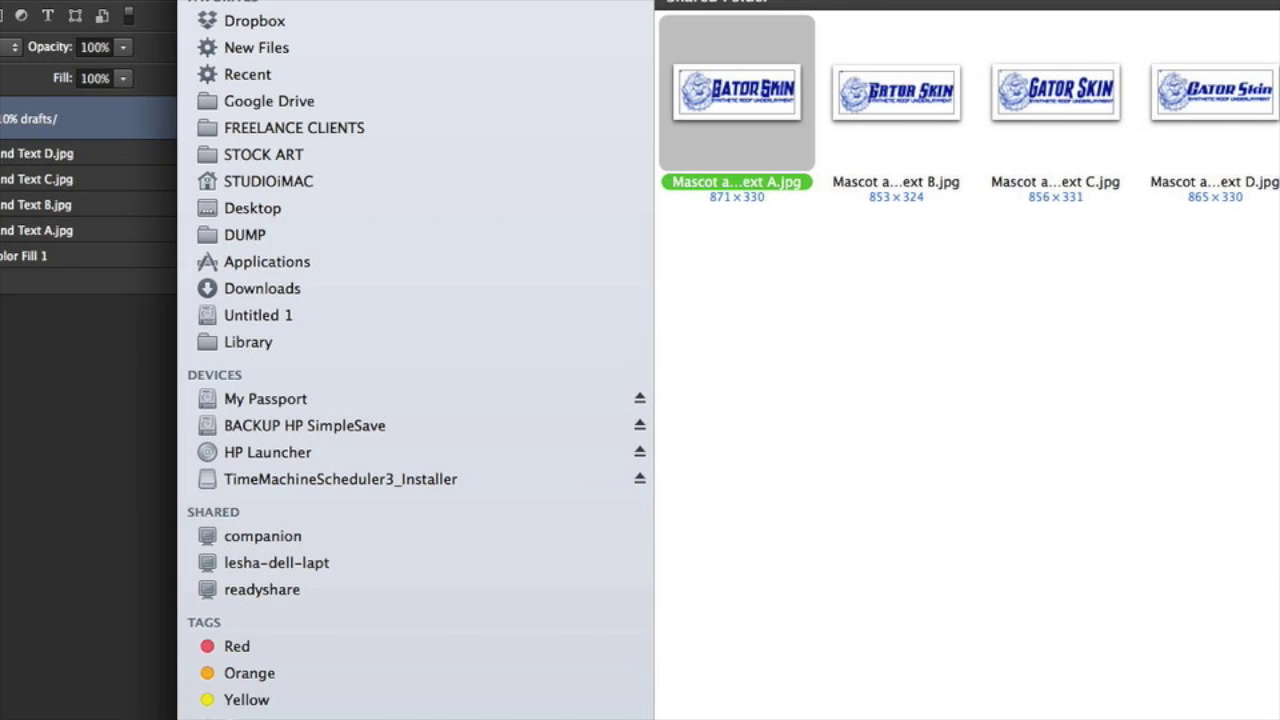
{"action": "key", "text": "super+w"}
{"action": "left_click", "coordinate": [517, 5]}
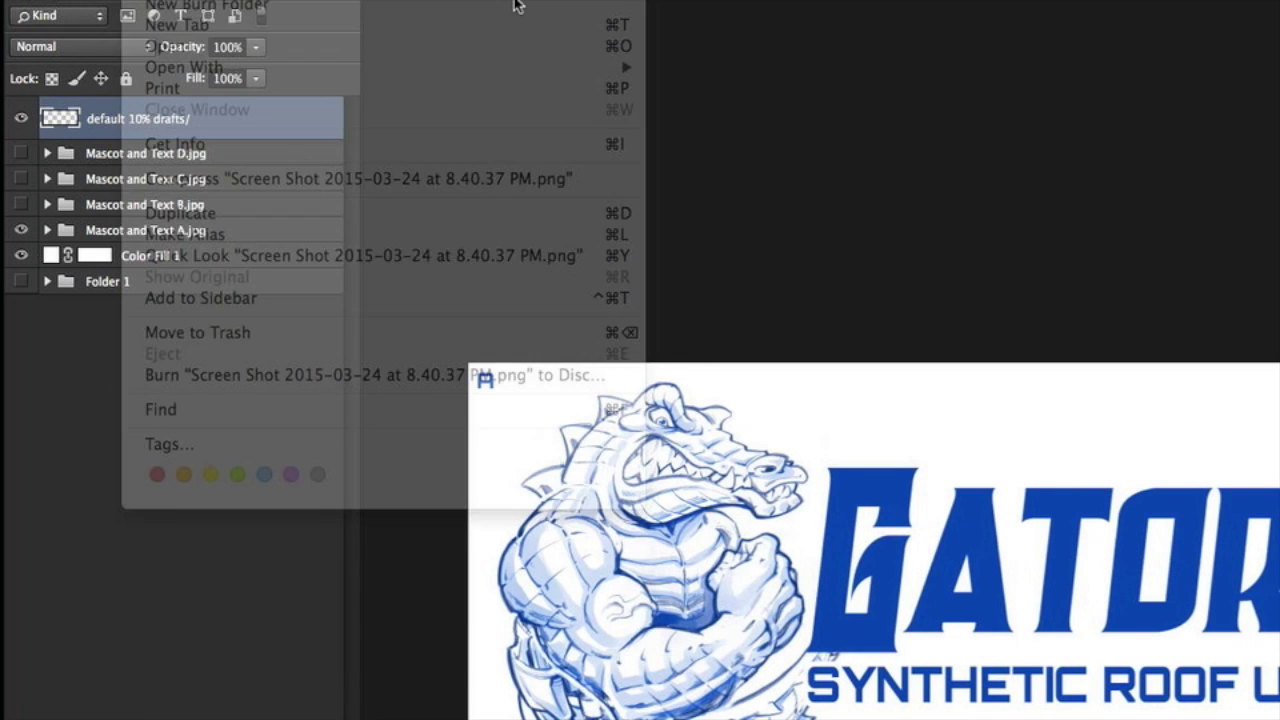
{"action": "left_click", "coordinate": [185, 0]}
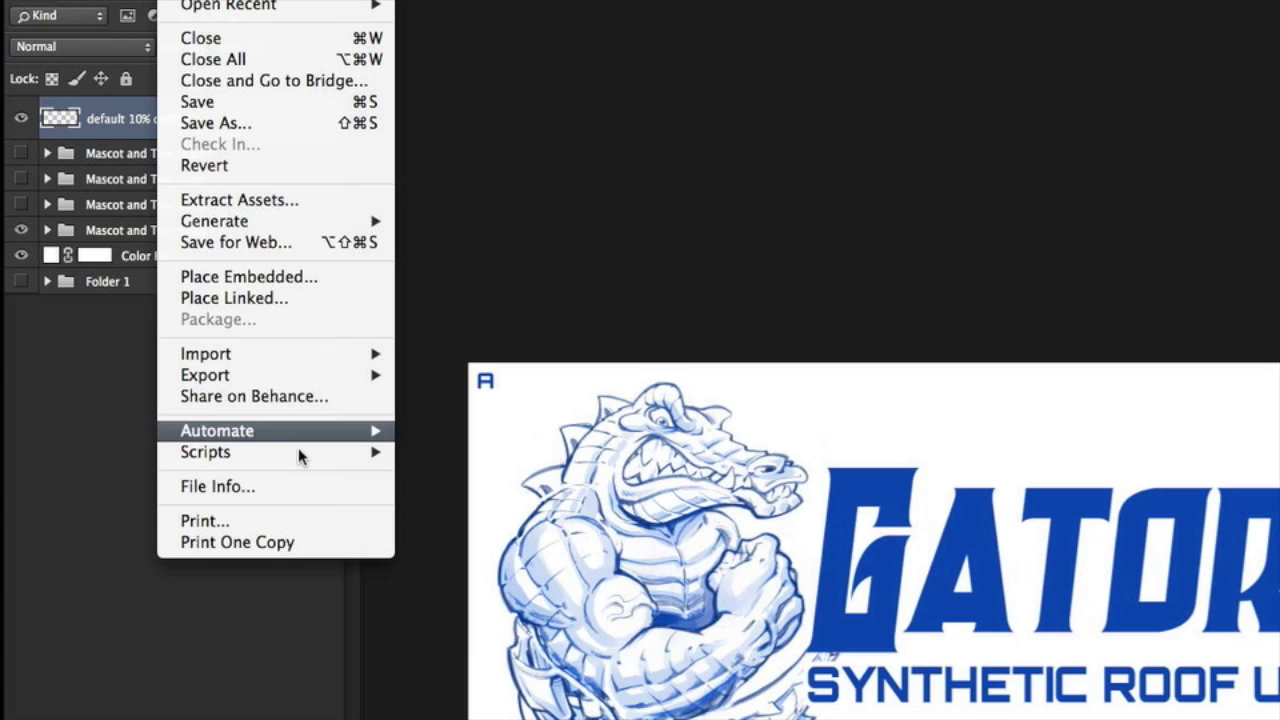
{"action": "mouse_move", "coordinate": [346, 457]}
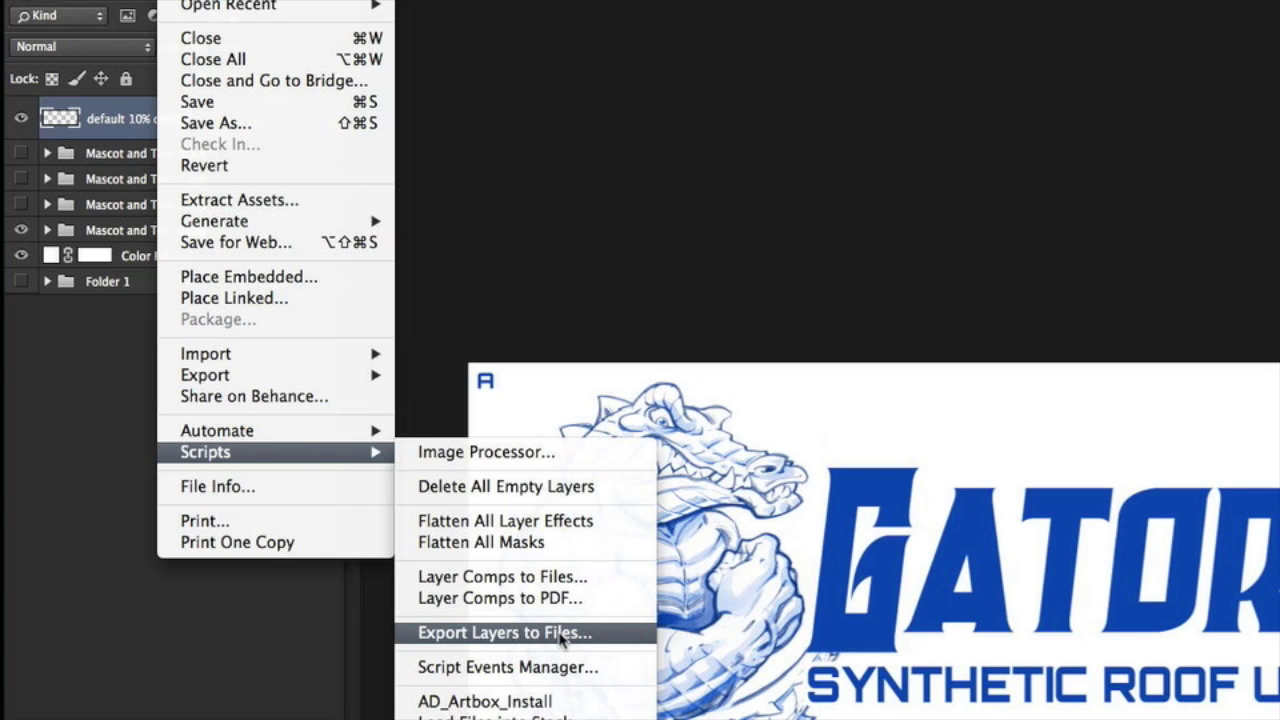
{"action": "left_click", "coordinate": [119, 318]}
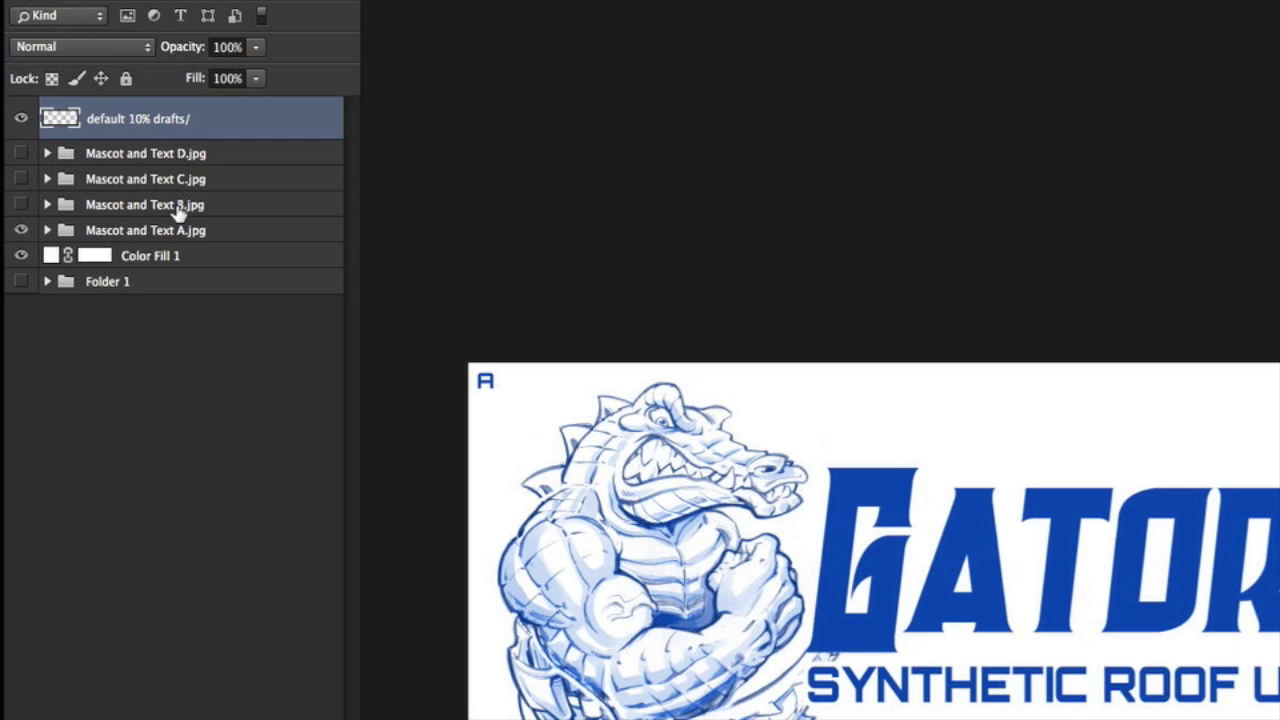
{"action": "left_click", "coordinate": [185, 0]}
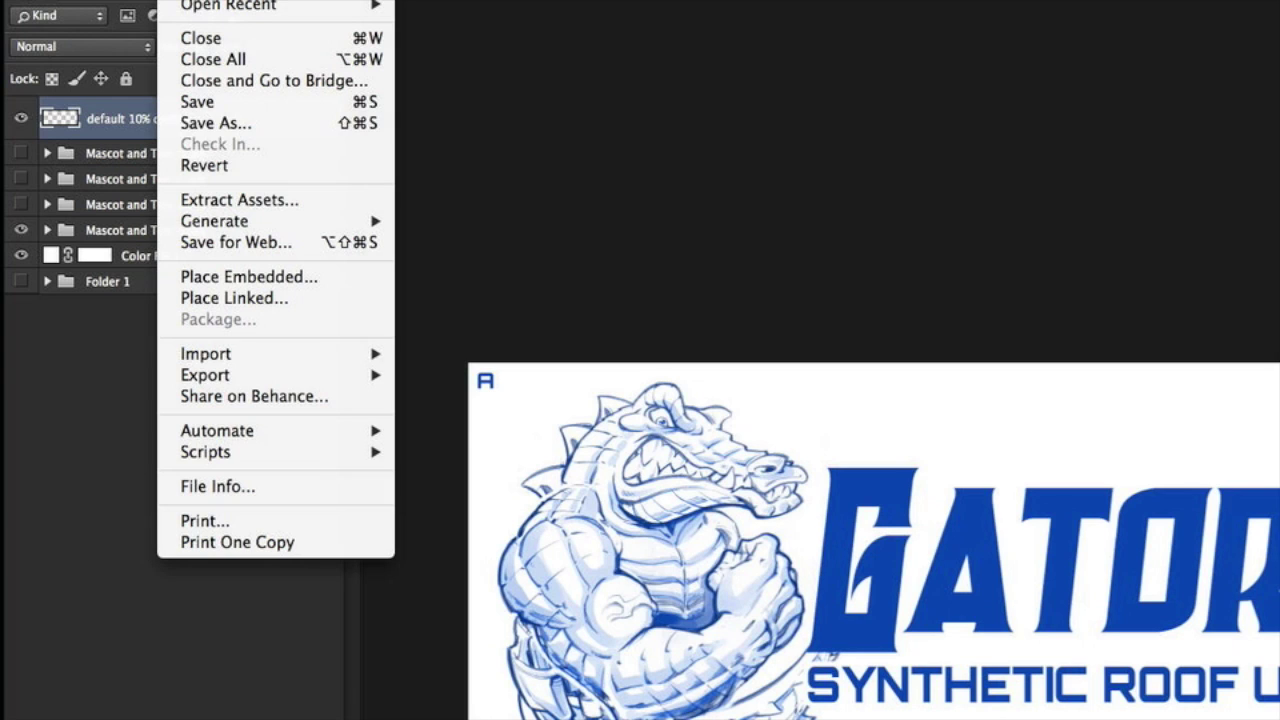
{"action": "mouse_move", "coordinate": [310, 378]}
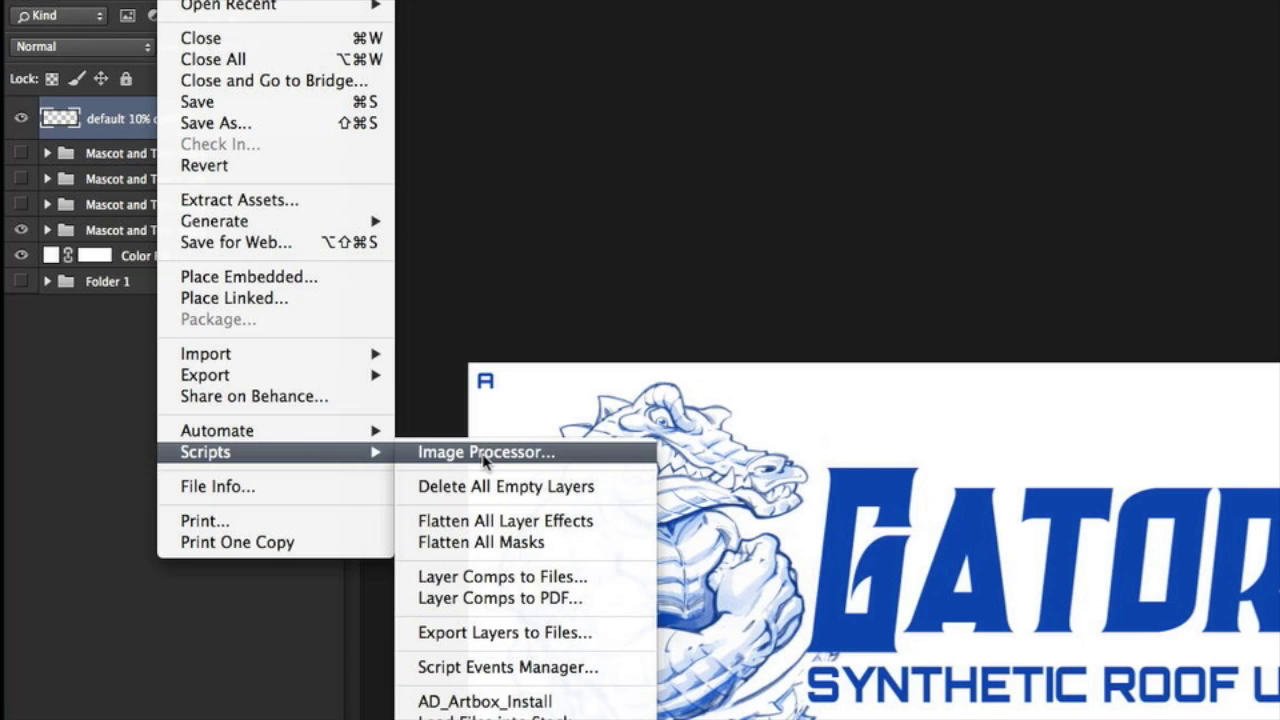
{"action": "left_click", "coordinate": [90, 680]}
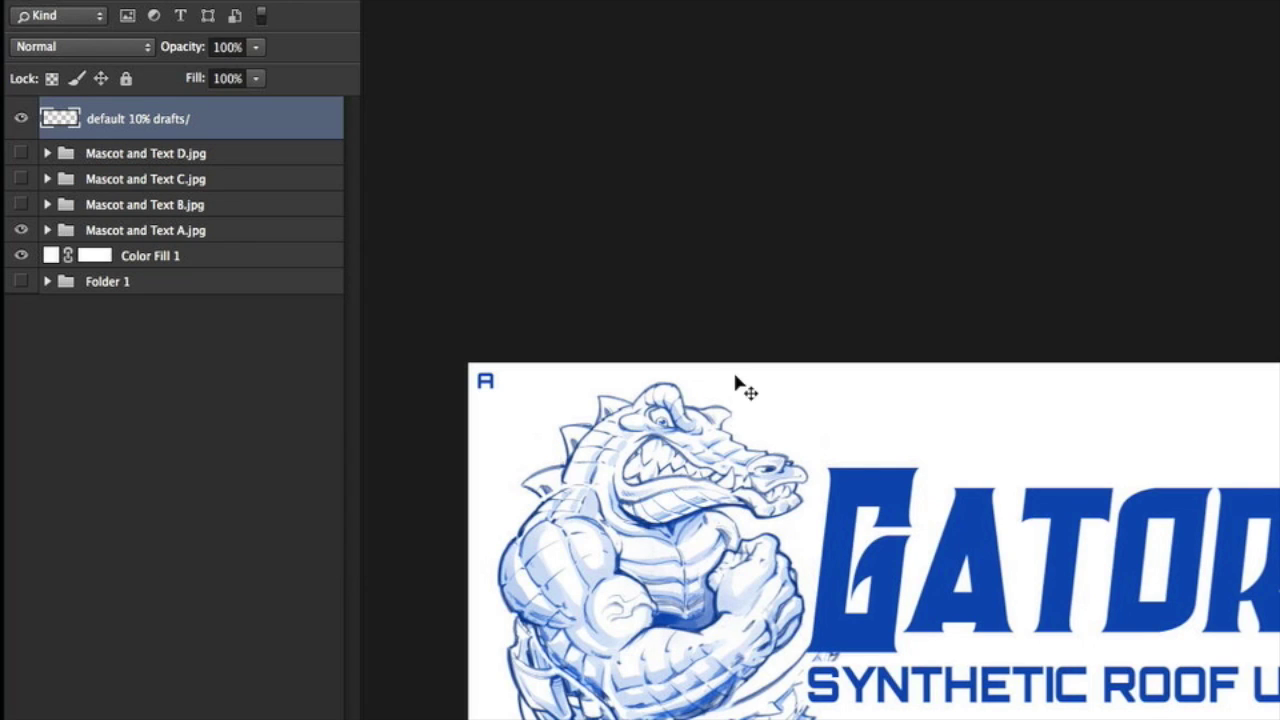
{"action": "left_click", "coordinate": [21, 230]}
{"action": "left_click", "coordinate": [21, 231]}
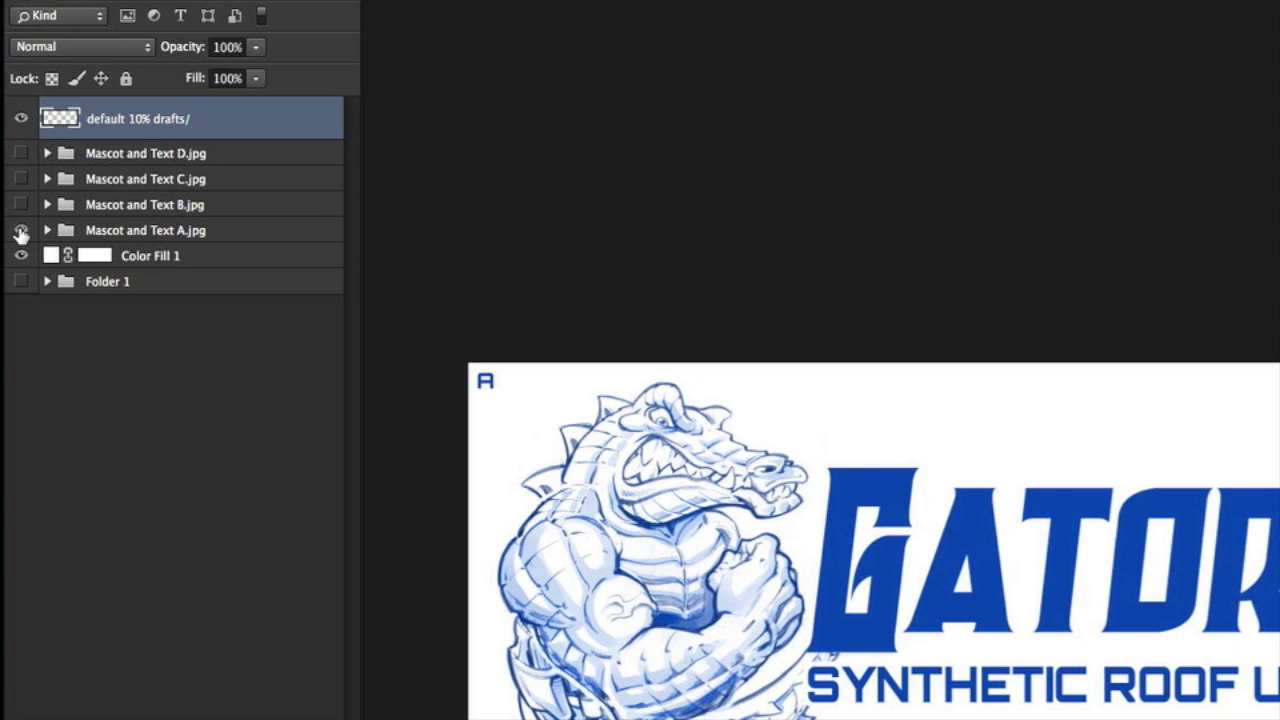